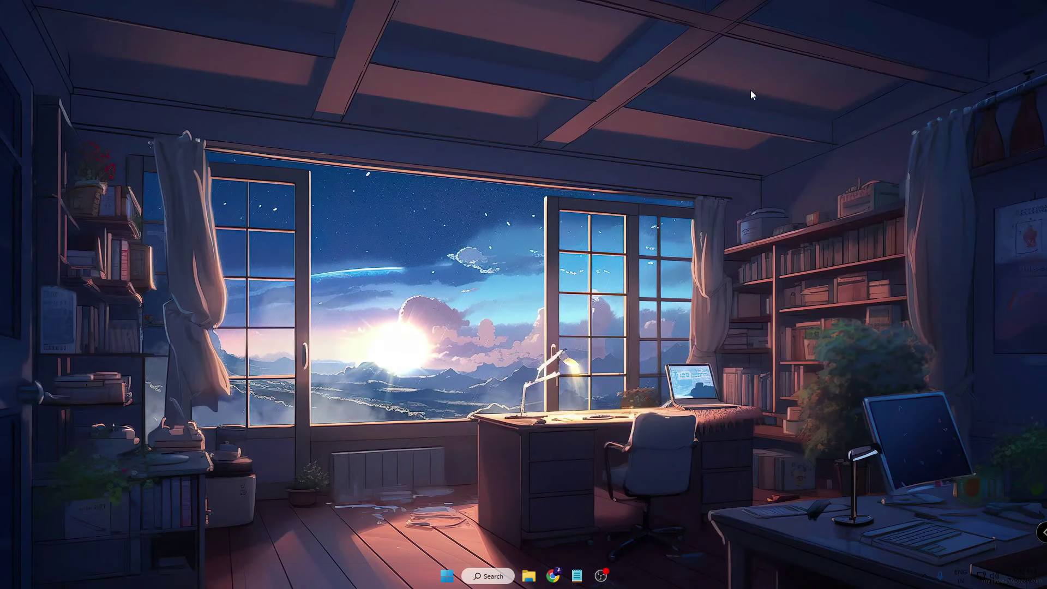
# Step: Search Windows for 'edg' to check for Edge, then dismiss the results
pyautogui.click(500, 579)
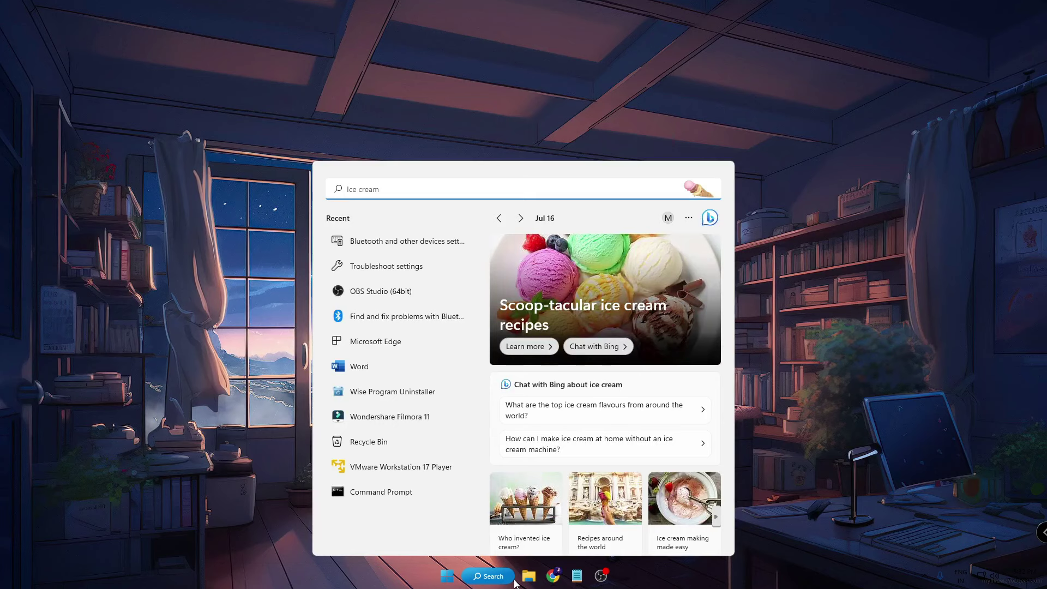
pyautogui.write('edge')
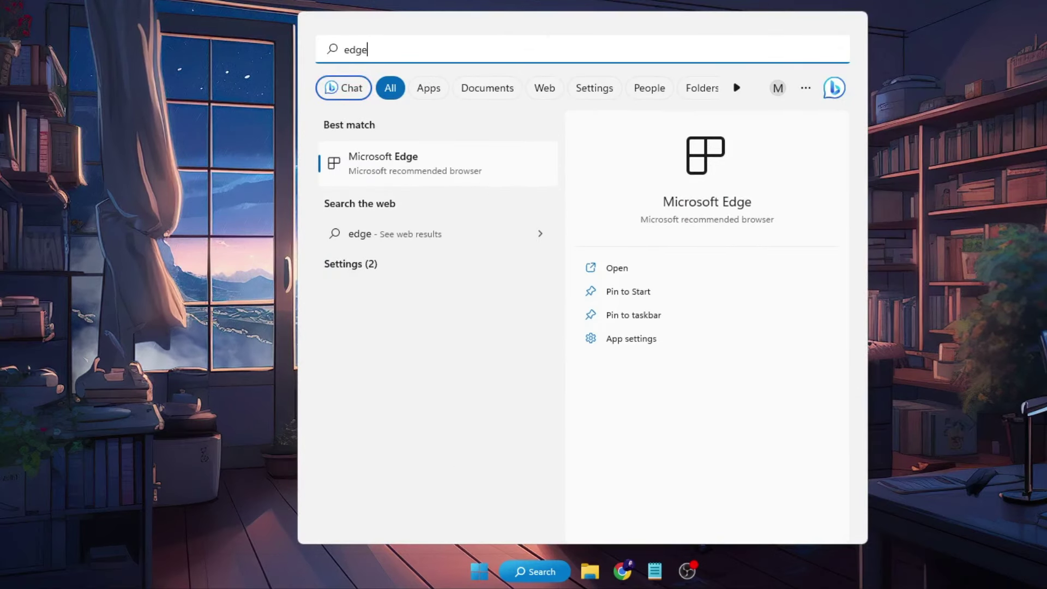
pyautogui.click(1044, 210)
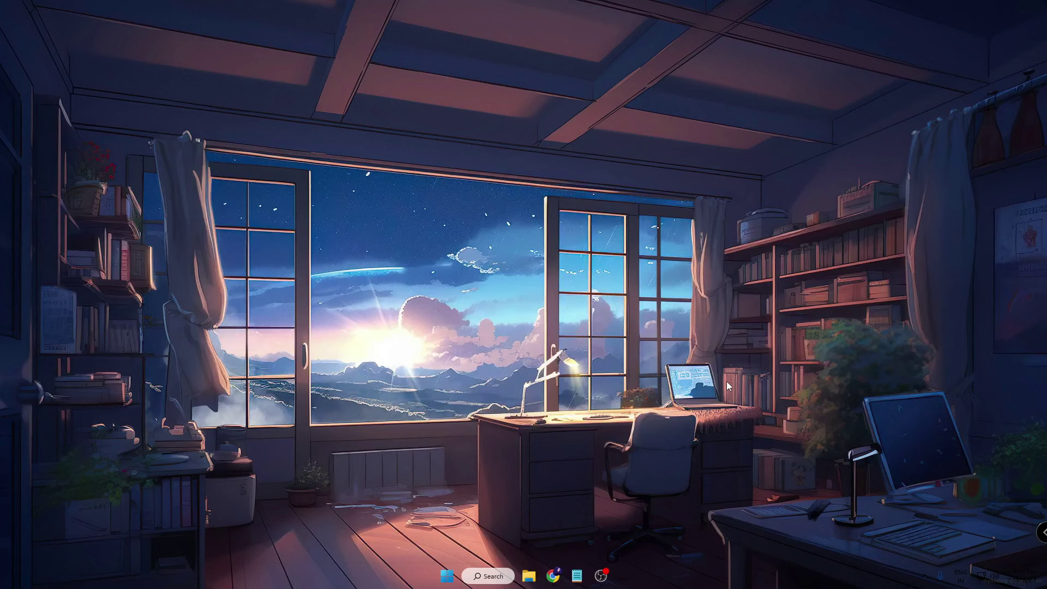
# Step: Launch Microsoft Store from a Windows search for 'store'
pyautogui.click(481, 575)
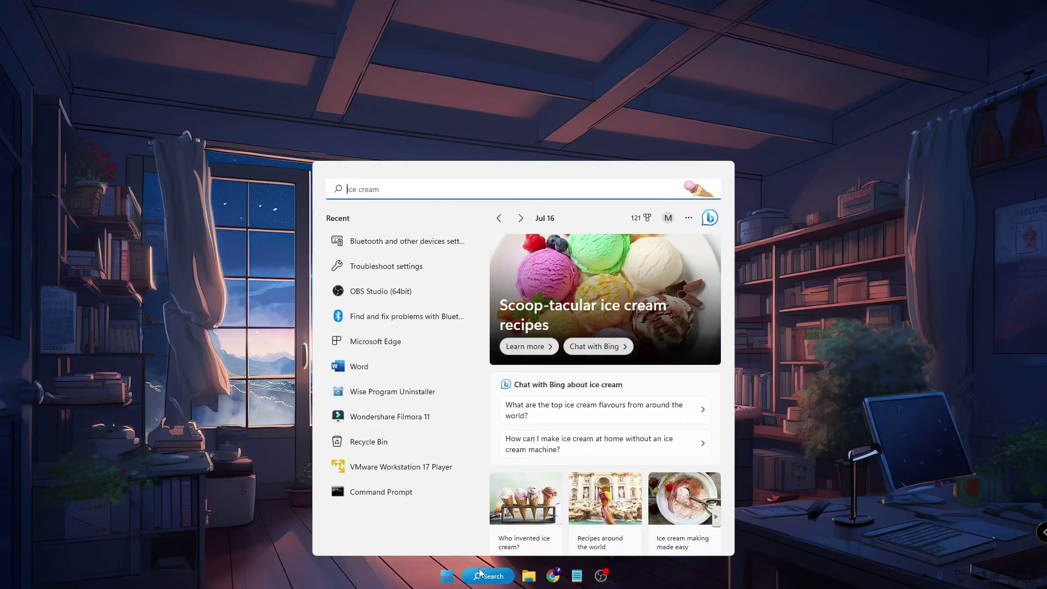
pyautogui.write('store')
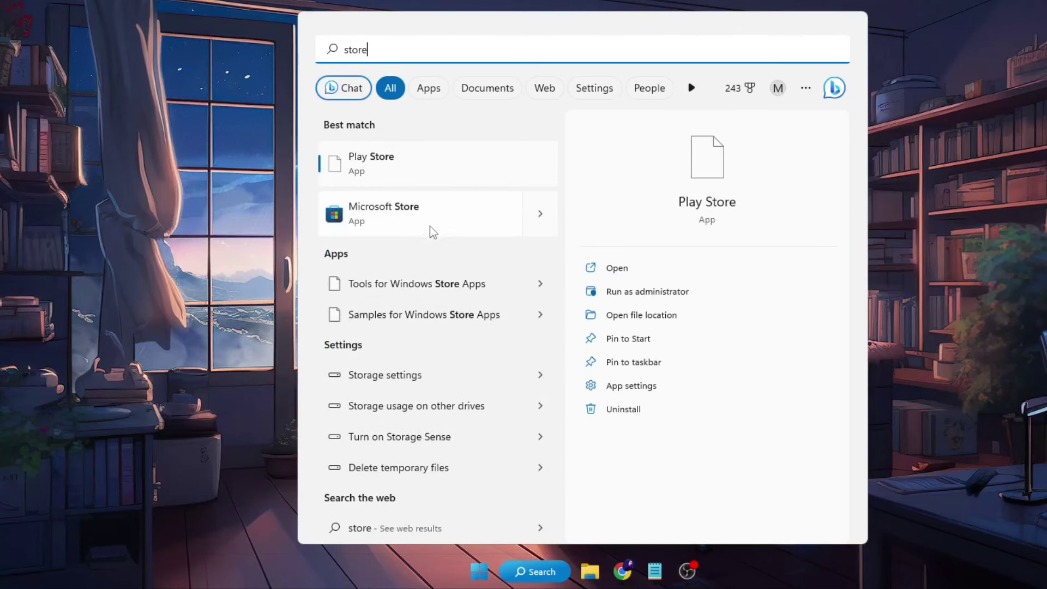
pyautogui.click(480, 225)
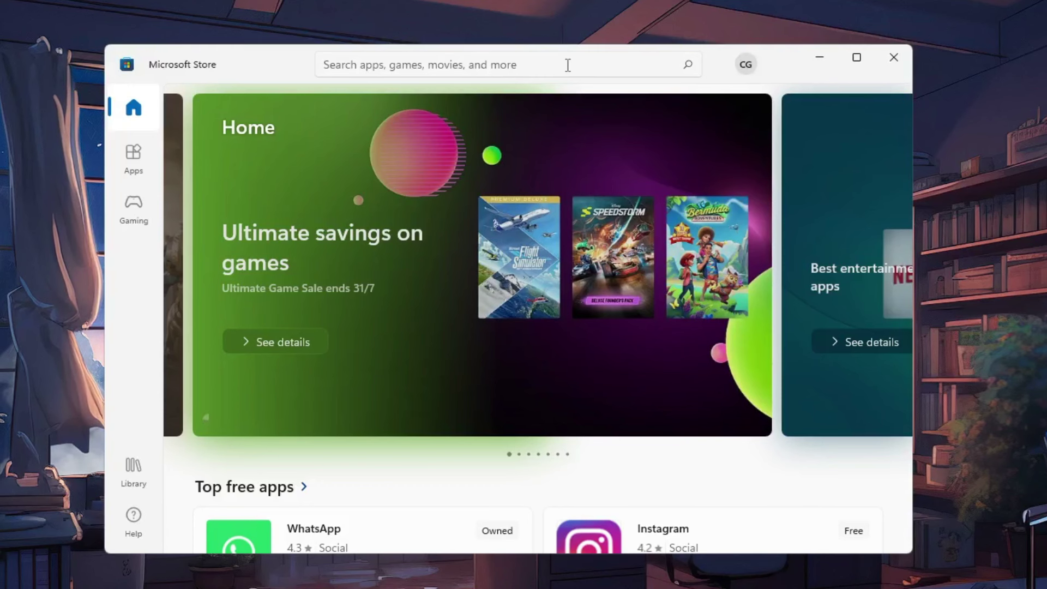
# Step: Search the Store for 'microsoft edge', then minimise the Store window
pyautogui.click(564, 88)
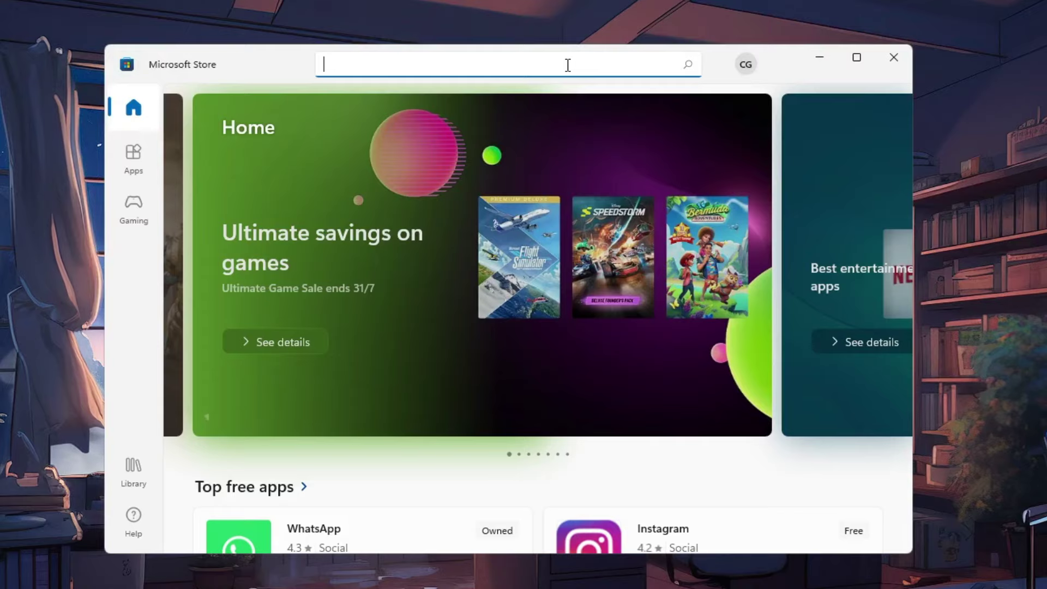
pyautogui.write('microsoft ed')
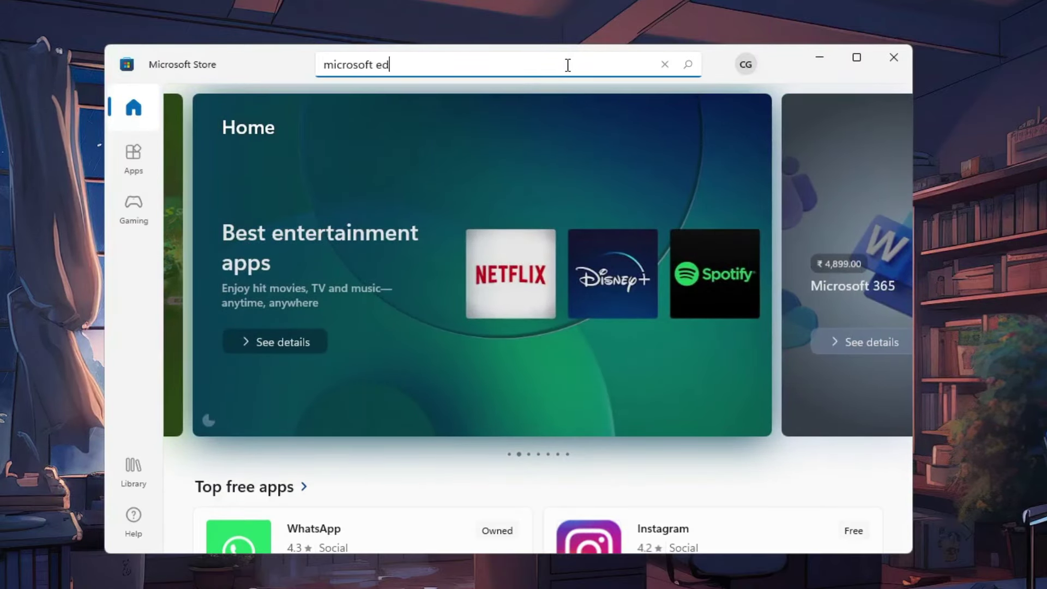
pyautogui.write('ge')
pyautogui.press('Return')
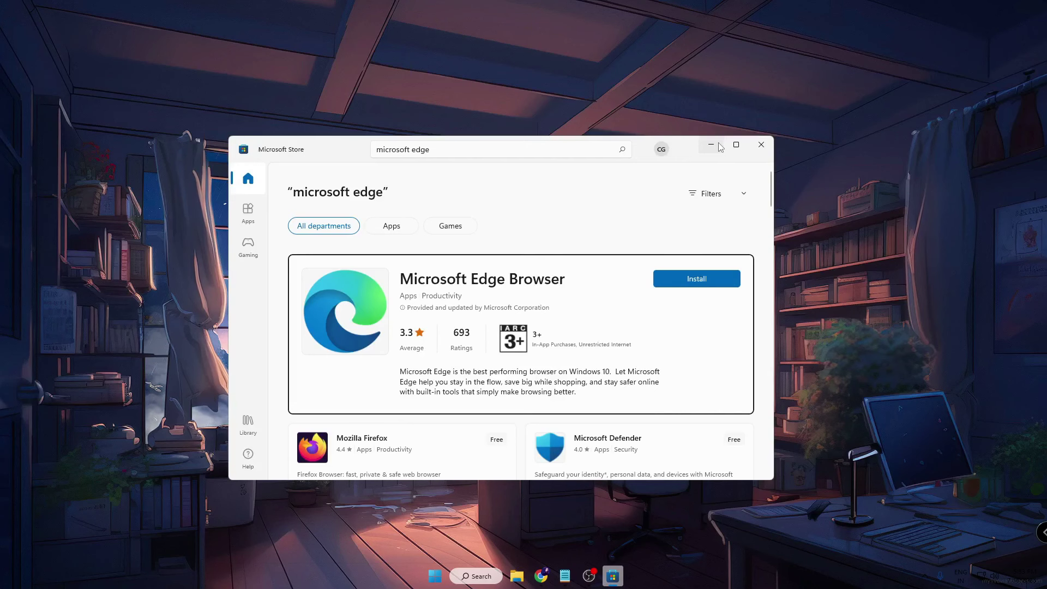
pyautogui.click(829, 57)
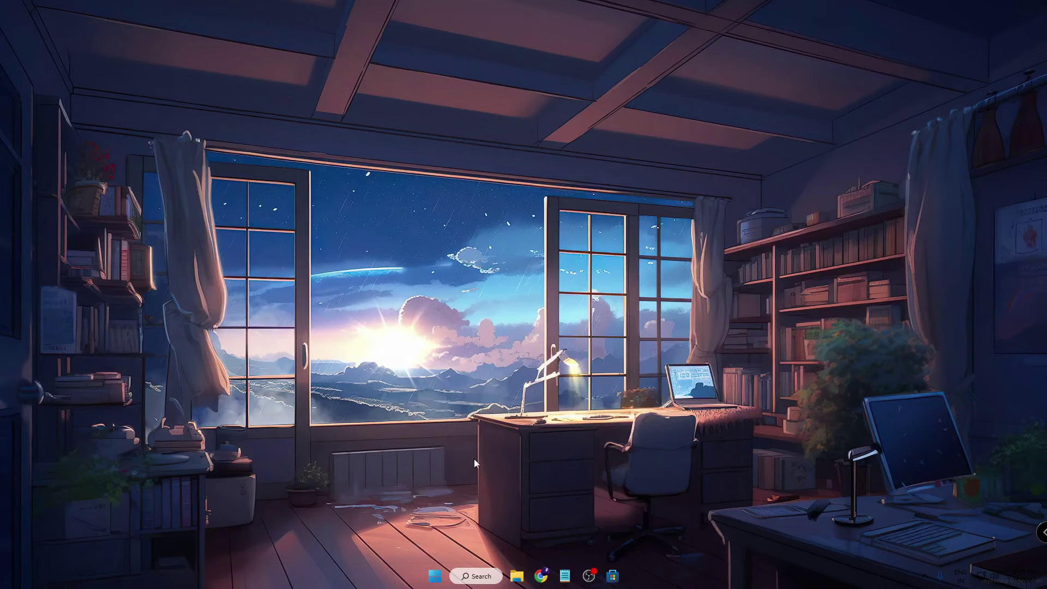
# Step: Open Chrome and load the Google homepage
pyautogui.moveTo(540, 576)
pyautogui.click(602, 530)
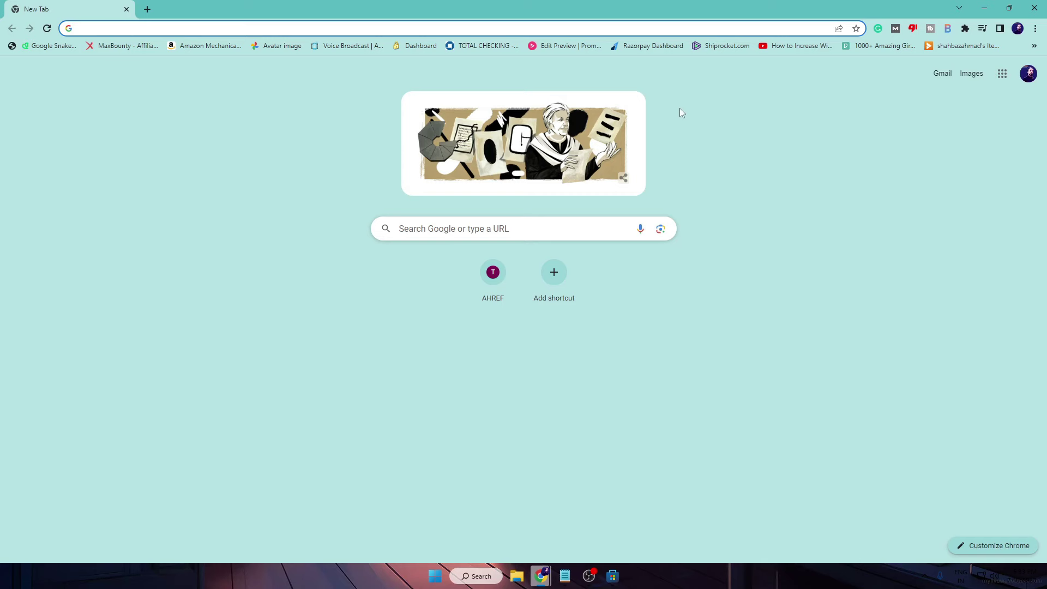
pyautogui.click(603, 30)
pyautogui.write('g')
pyautogui.press('Return')
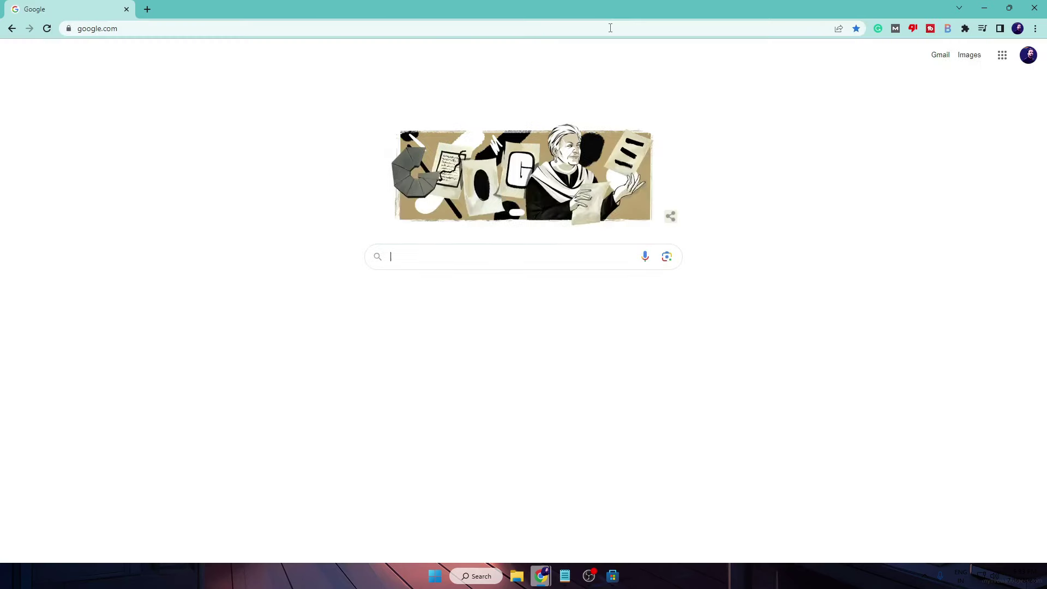
# Step: Search Google for 'microsoft edge download', request the Windows 11/10 download, and minimise Chrome
pyautogui.write('microsf')
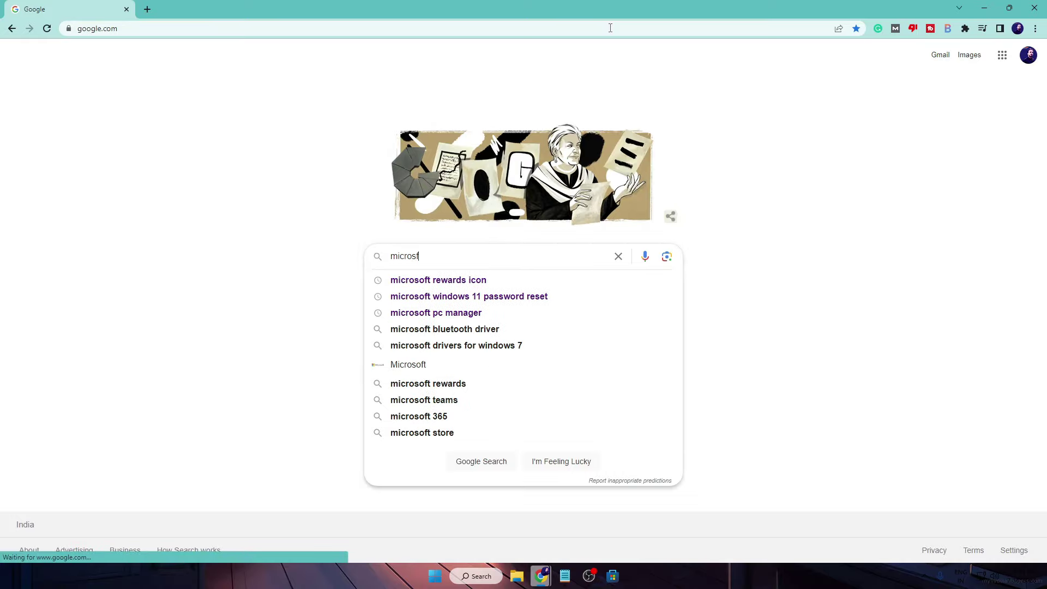
pyautogui.press('BackSpace')
pyautogui.write('oft edhge')
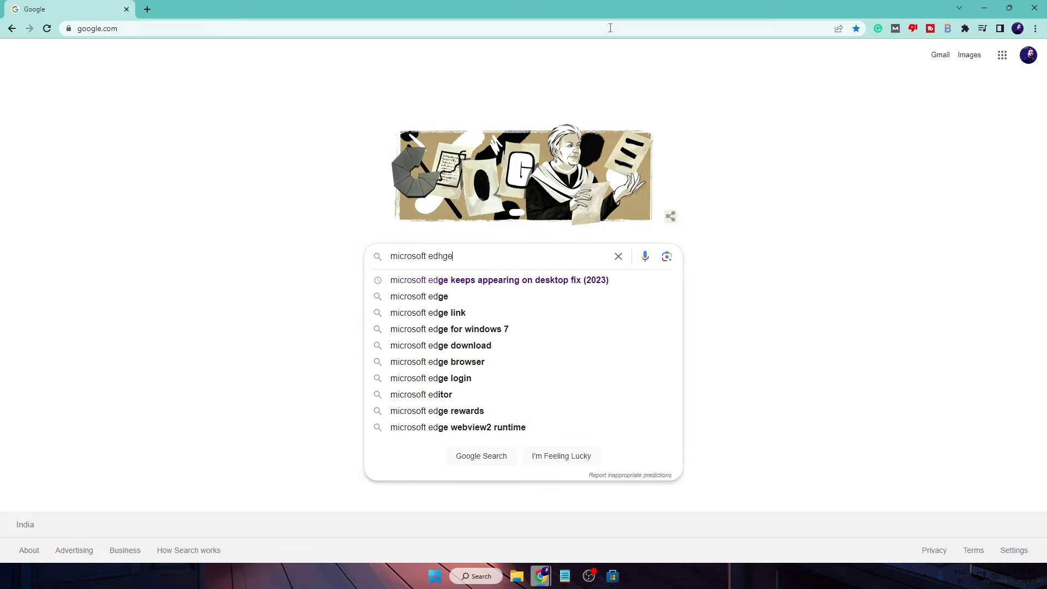
pyautogui.press('BackSpace')
pyautogui.write('ge downl;ad')
pyautogui.press('Return')
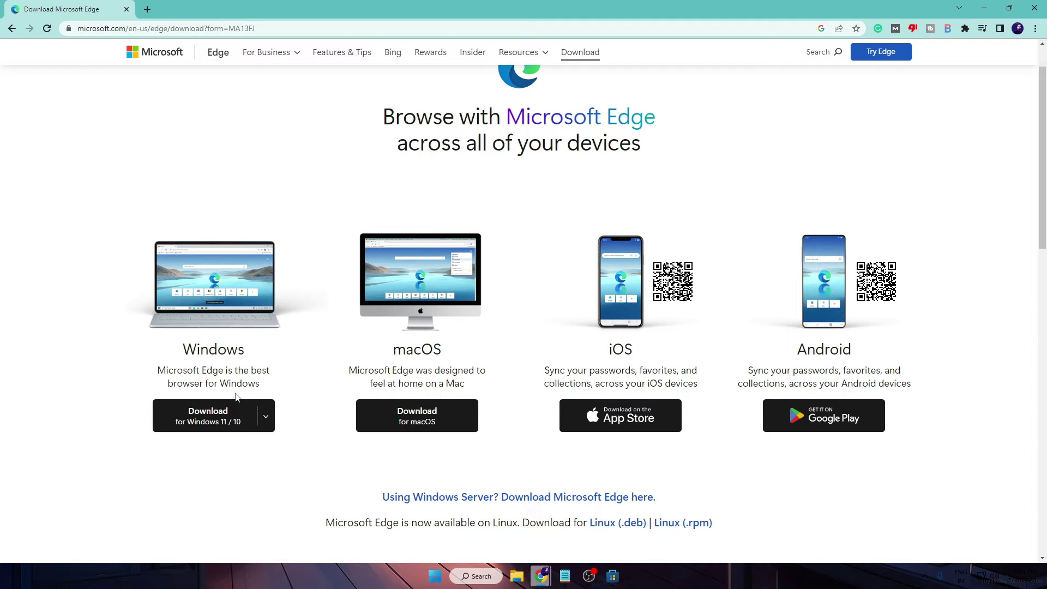
pyautogui.click(224, 418)
pyautogui.click(984, 8)
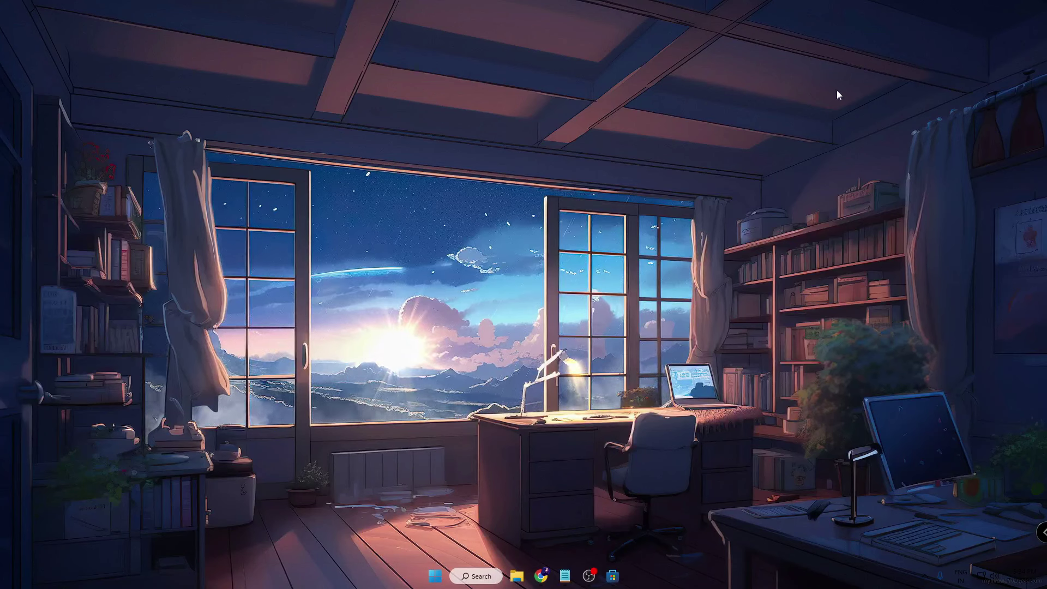
# Step: Search 'cmd' and run Command Prompt as administrator
pyautogui.click(482, 578)
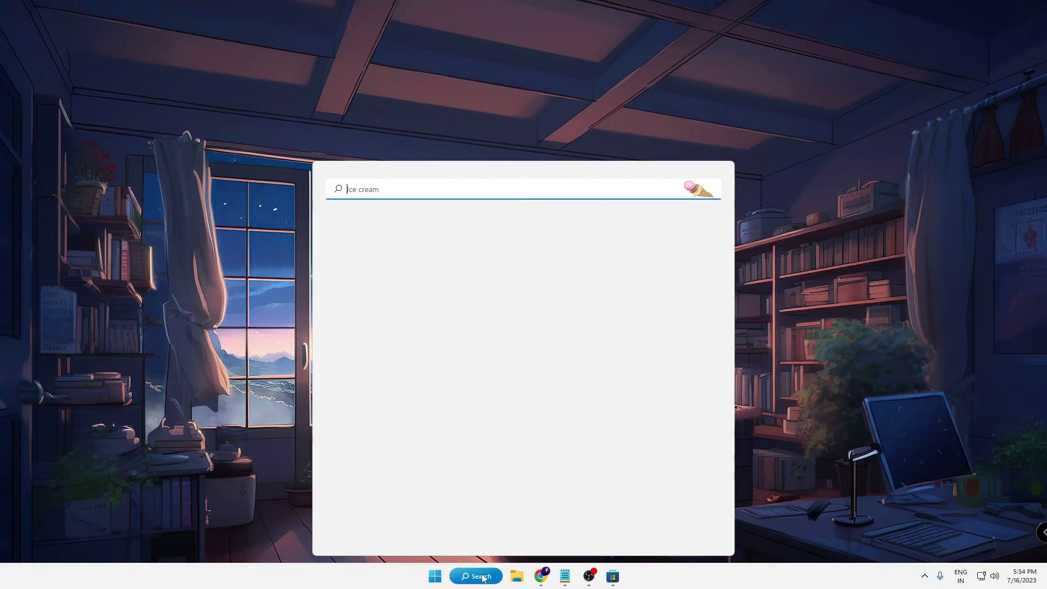
pyautogui.write('cmd')
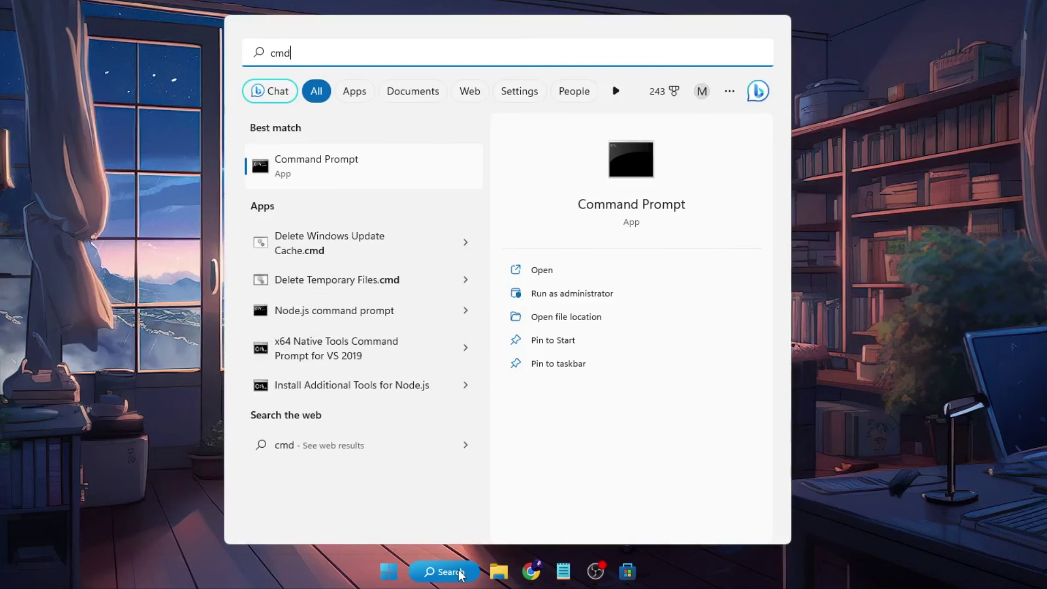
pyautogui.rightClick(370, 167)
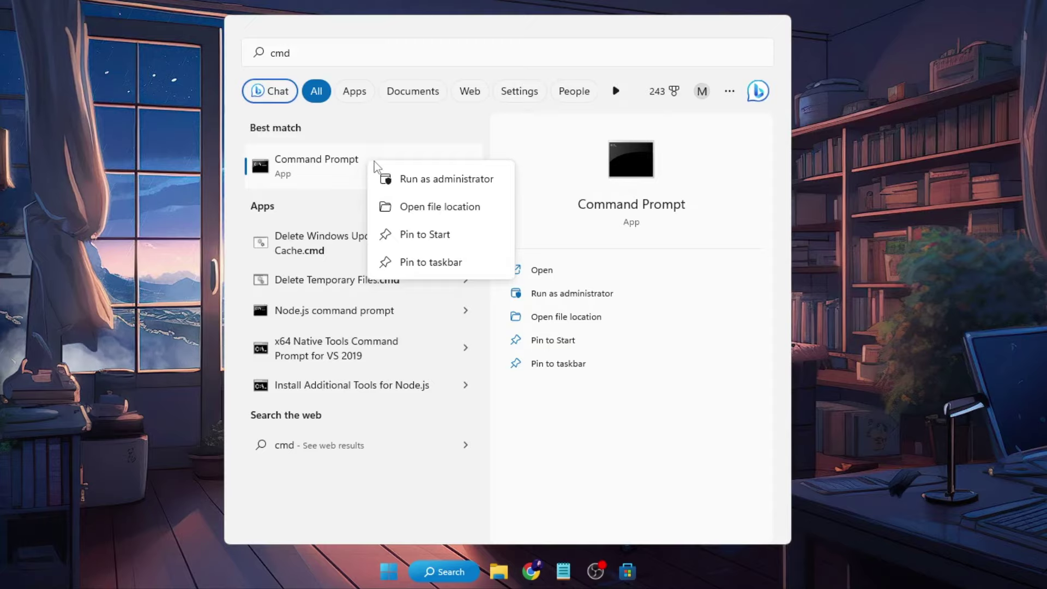
pyautogui.click(430, 184)
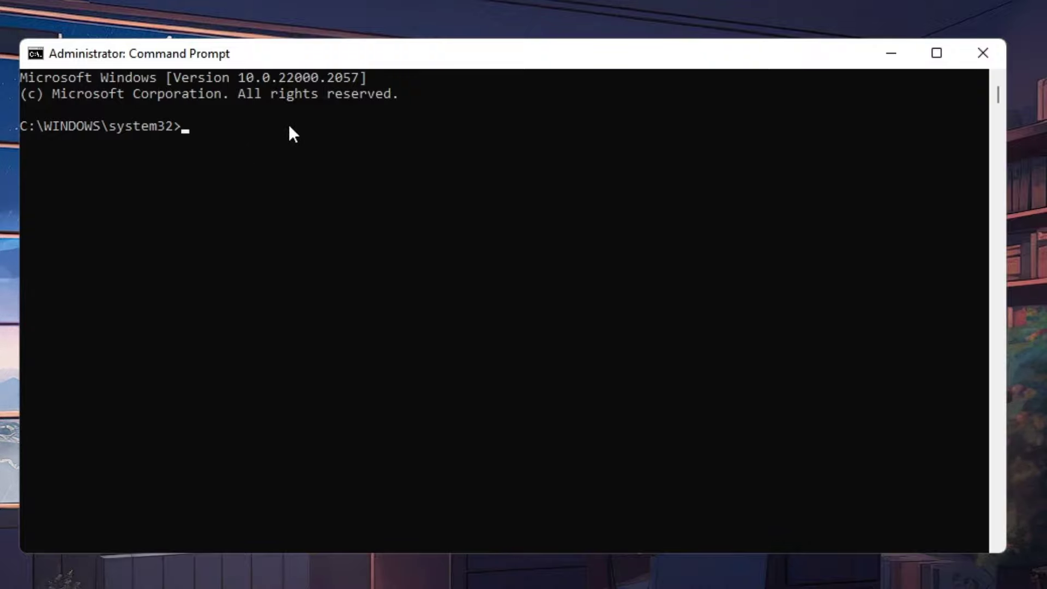
# Step: Paste and run 'winget install -e --id Microsoft.Edge' at the admin prompt
pyautogui.write('winget install -e --id Microsoft.Edge')
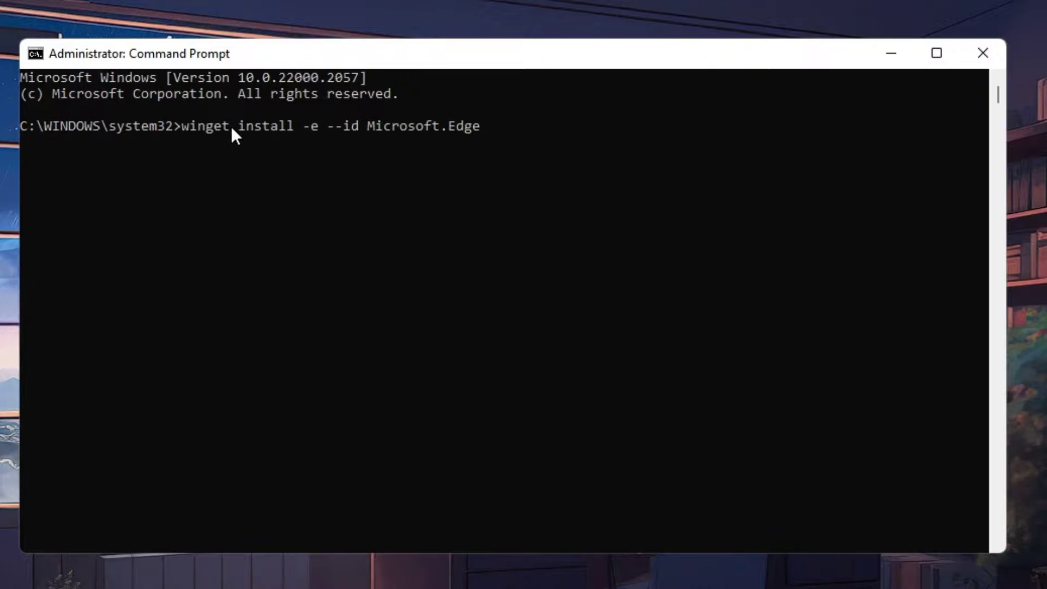
pyautogui.press('Return')
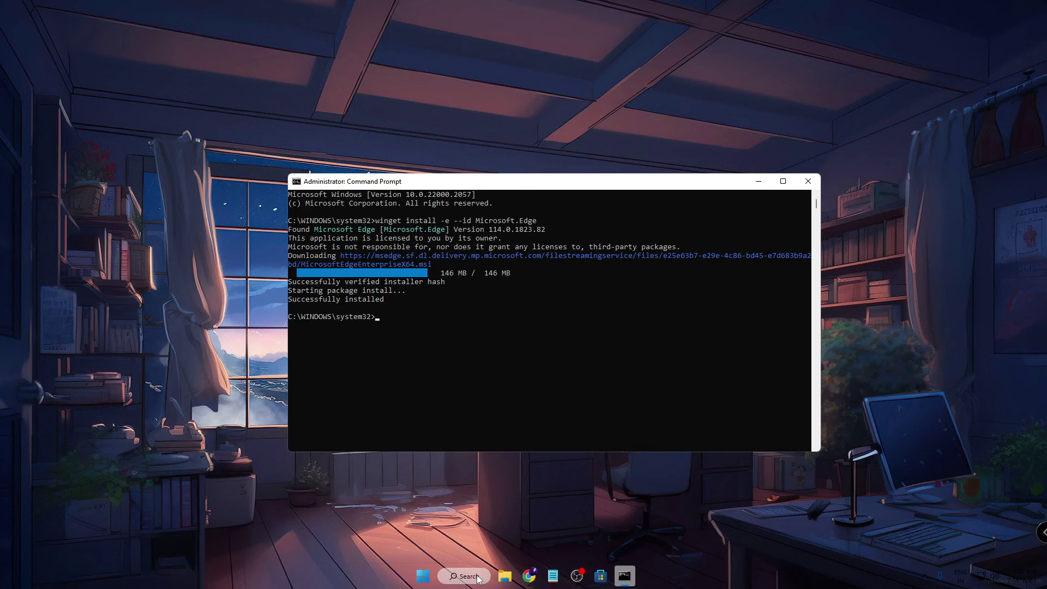
# Step: Search Windows for 'edge' and launch the Microsoft Edge best match
pyautogui.click(467, 577)
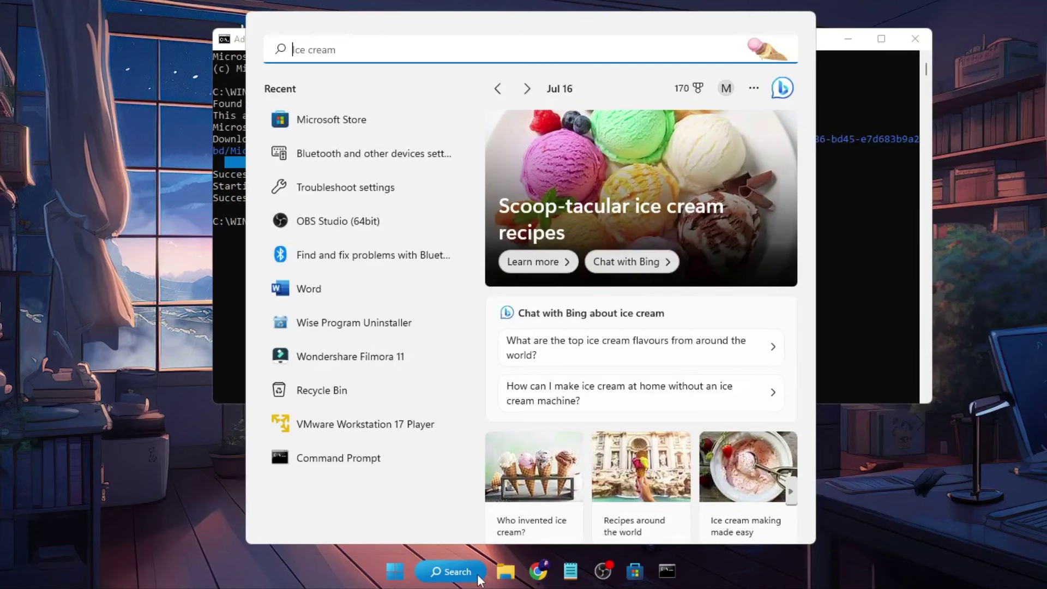
pyautogui.write('edge')
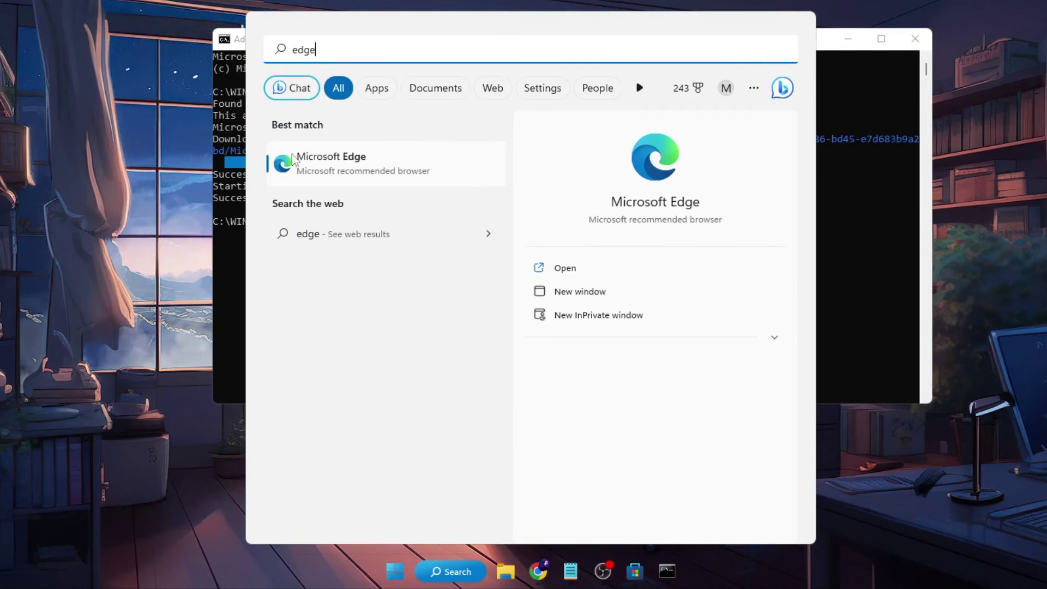
pyautogui.click(403, 169)
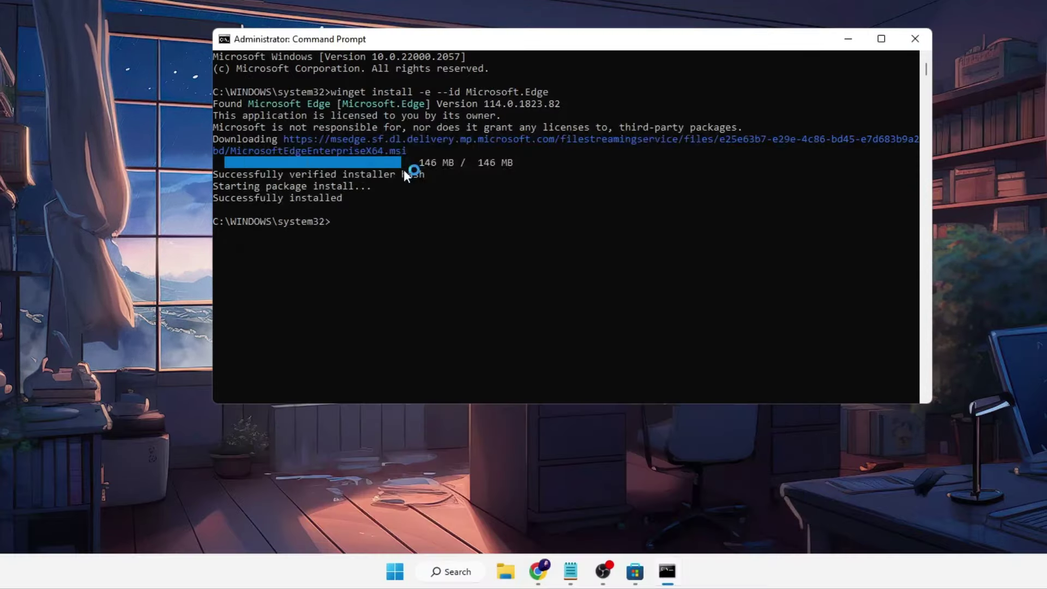